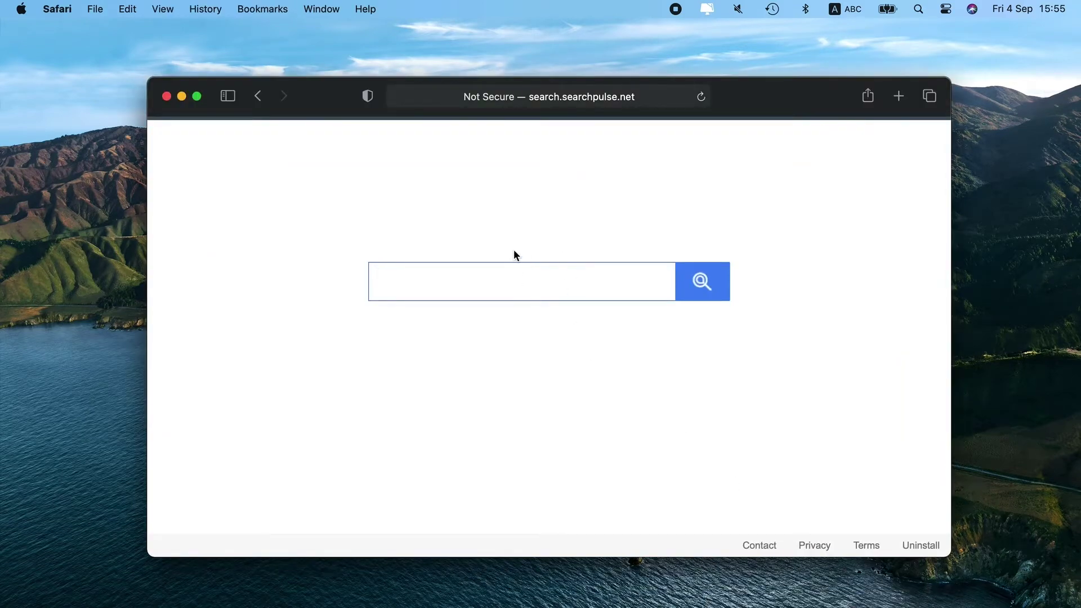
# Minimize the Safari window showing the hijacked searchpulse page.
pyautogui.click(182, 97)
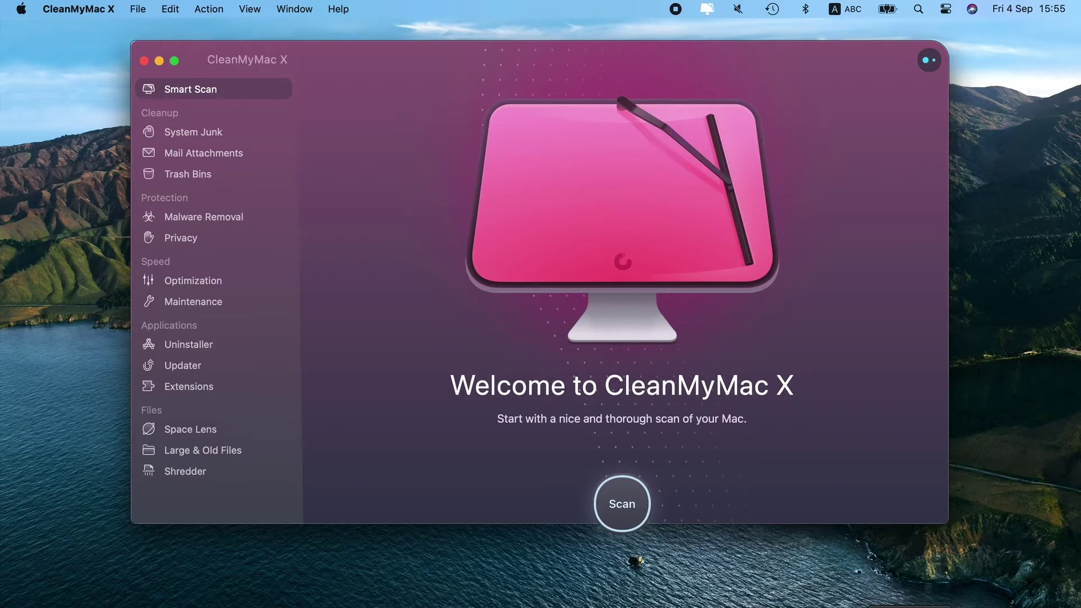
# Scan with Malware Removal until it reports Clean!, then close CleanMyMac X.
pyautogui.click(222, 217)
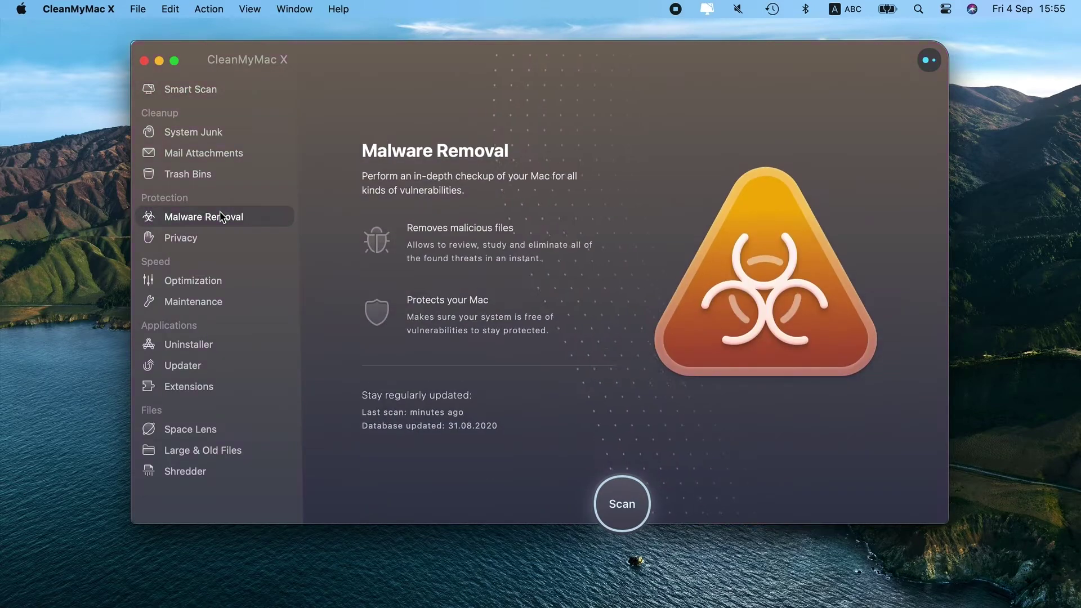
pyautogui.click(623, 504)
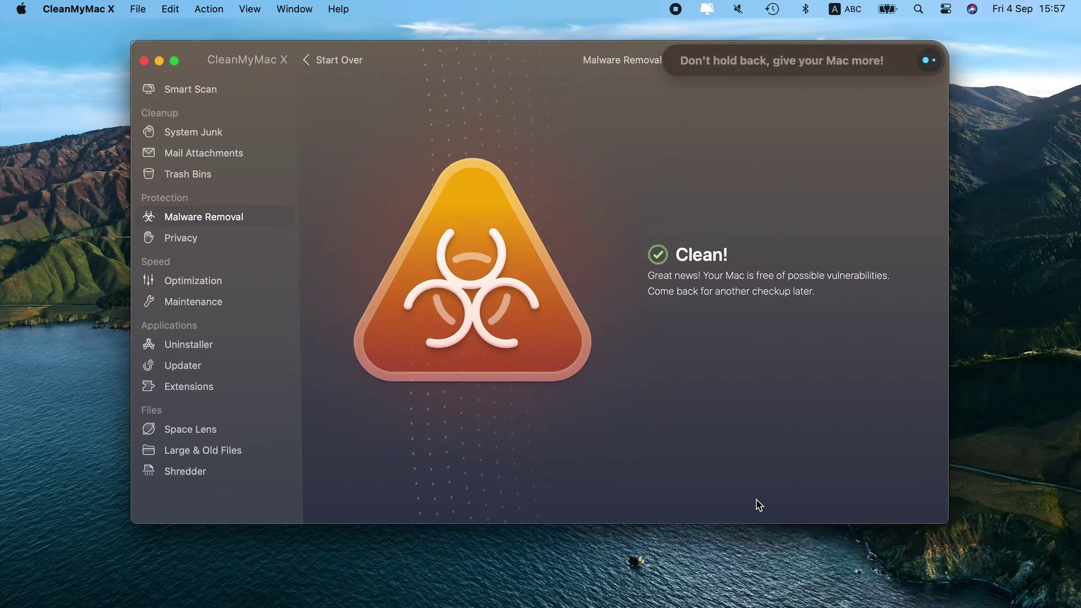
pyautogui.click(144, 61)
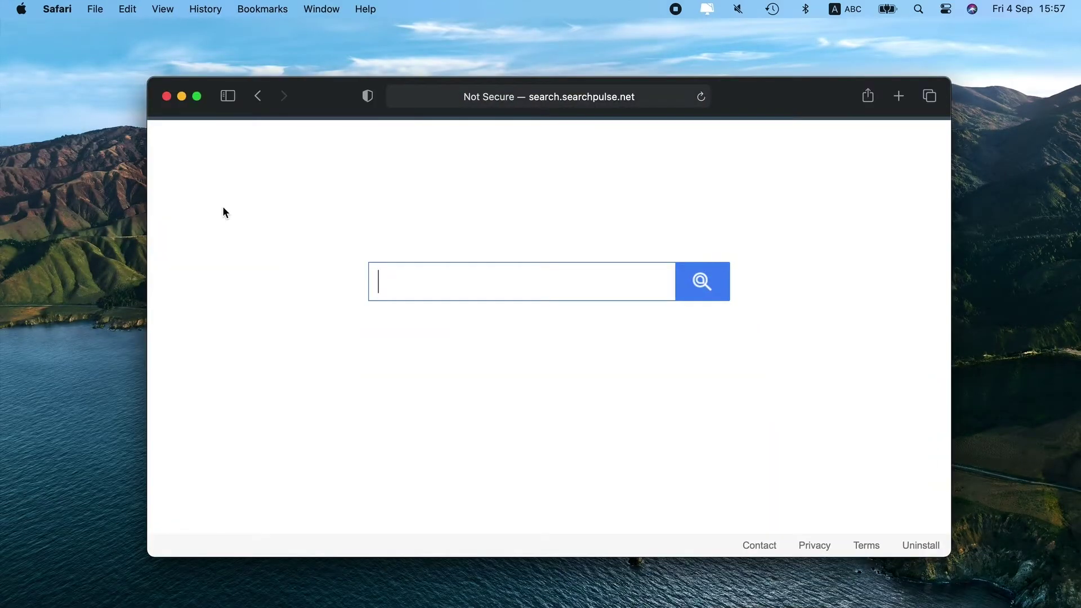
# Uninstall the Irvue Safari Helper extension from Safari's preferences.
pyautogui.click(72, 10)
pyautogui.click(76, 73)
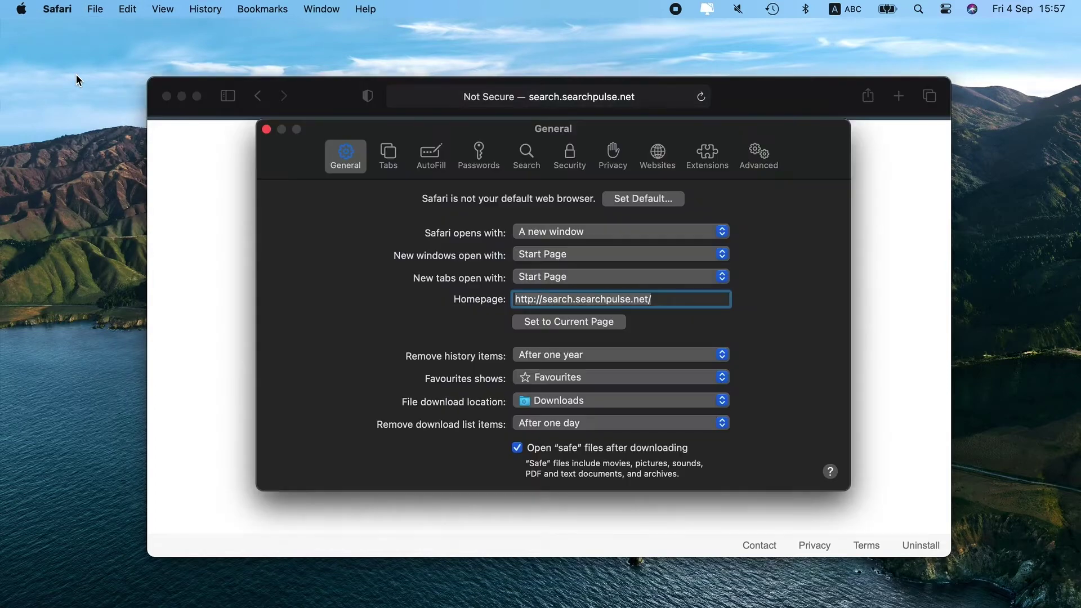
pyautogui.click(701, 157)
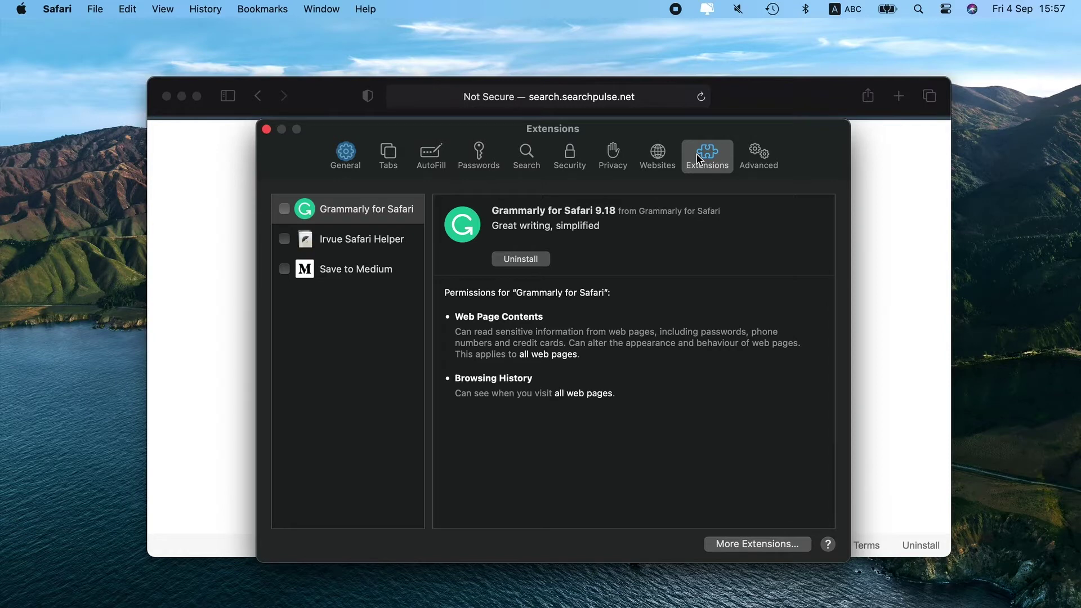
pyautogui.click(398, 241)
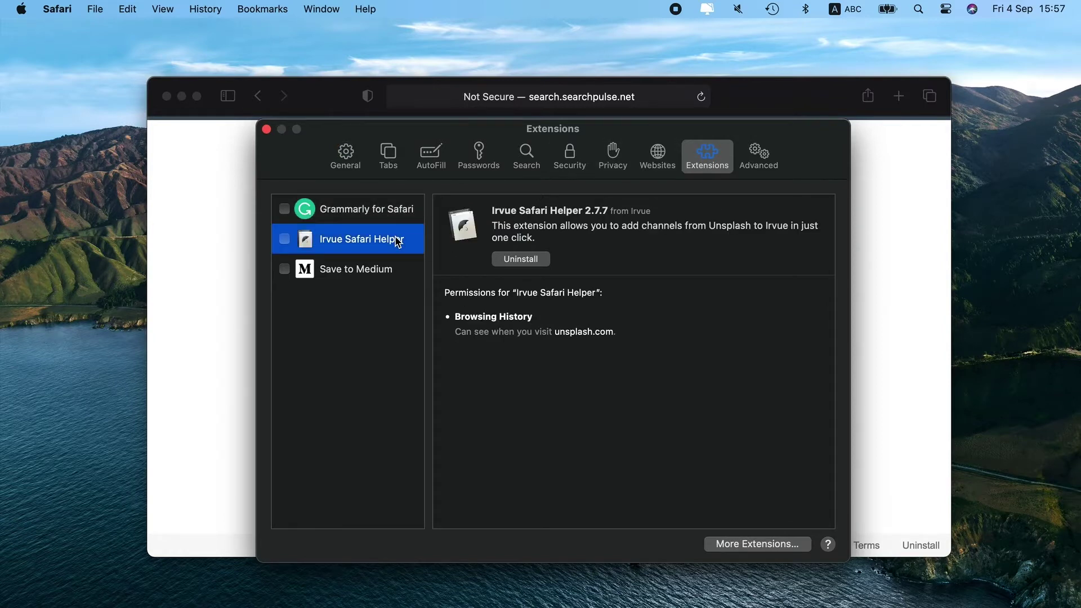
pyautogui.click(521, 259)
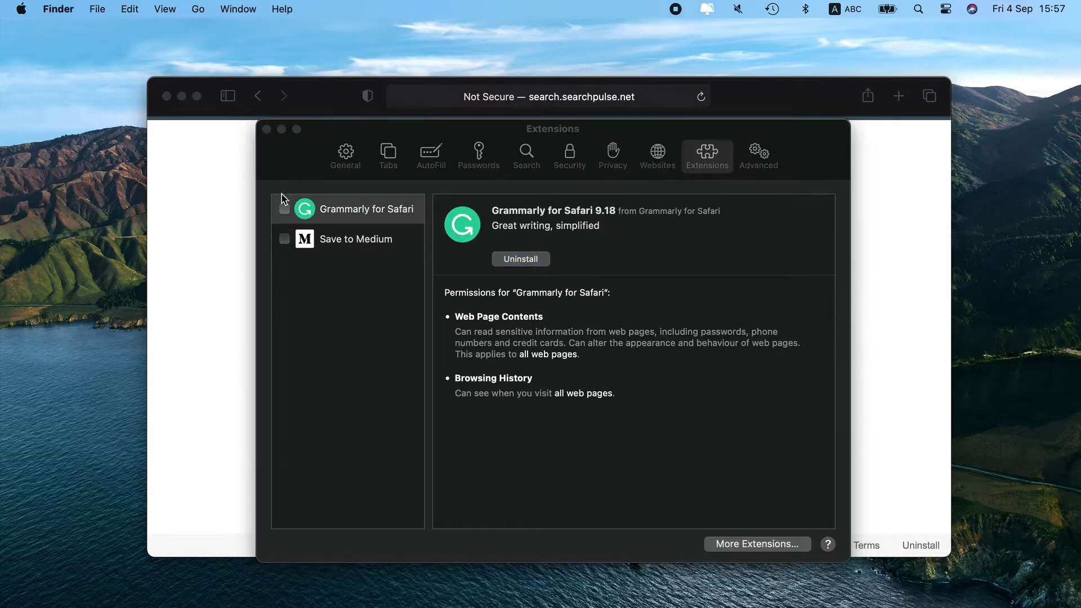
pyautogui.click(349, 162)
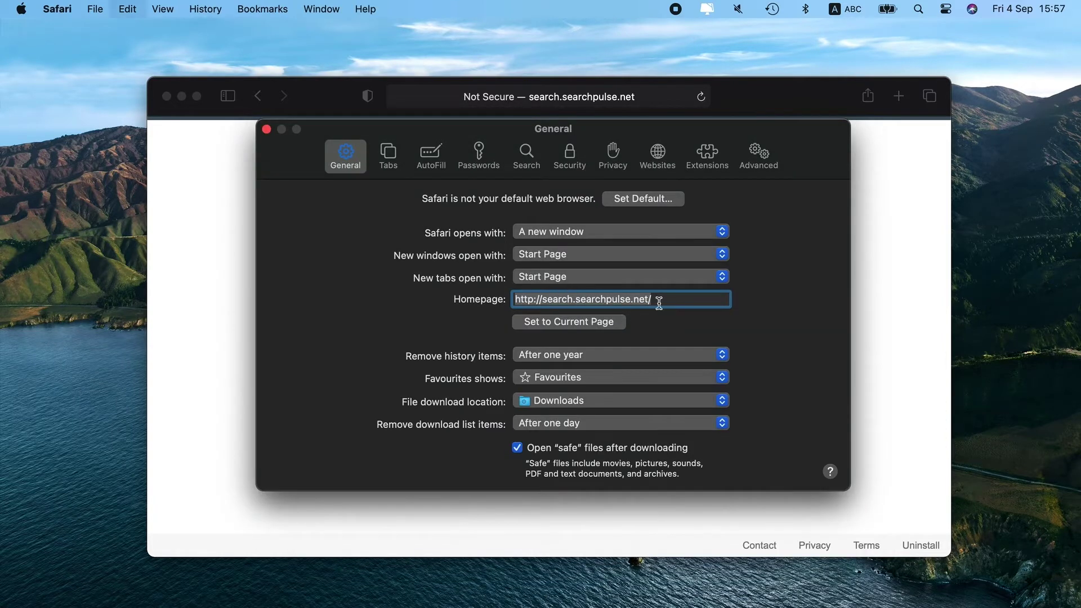
pyautogui.write('http://www.google.com/')
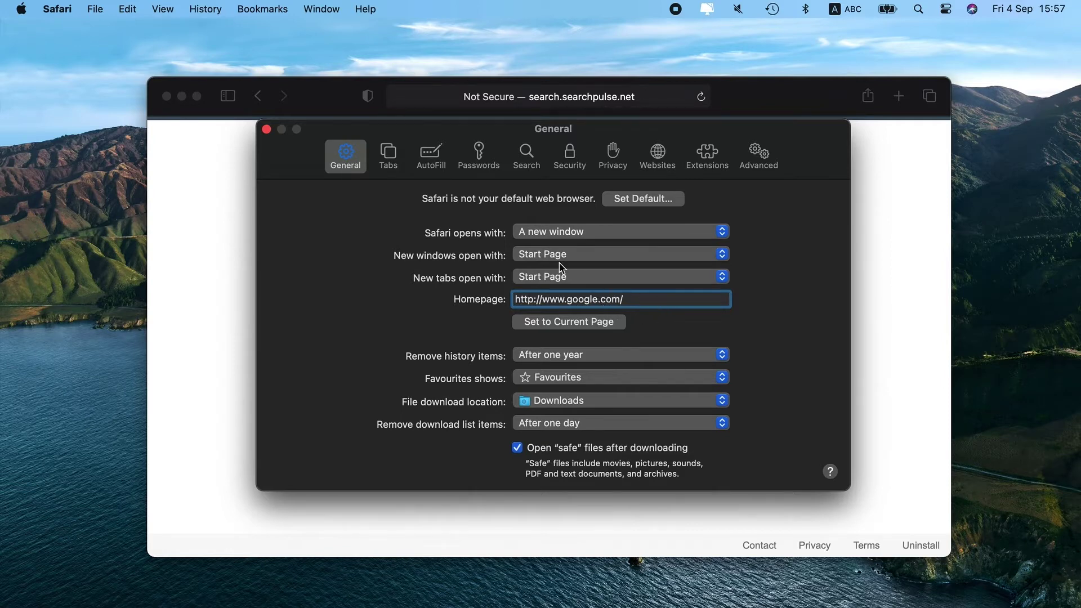
pyautogui.click(527, 156)
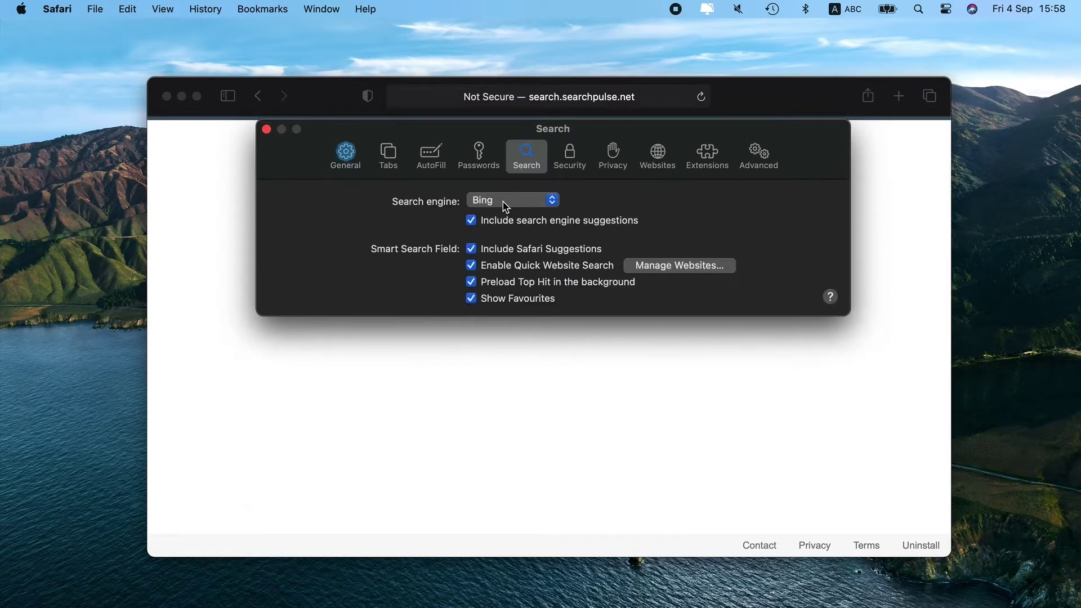
pyautogui.click(505, 201)
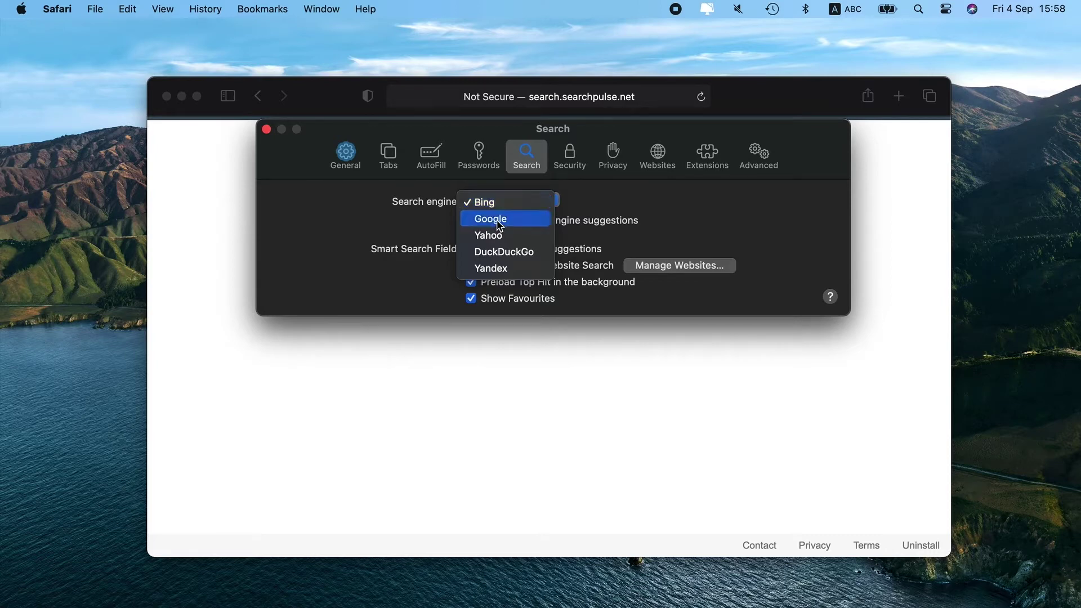
pyautogui.click(507, 219)
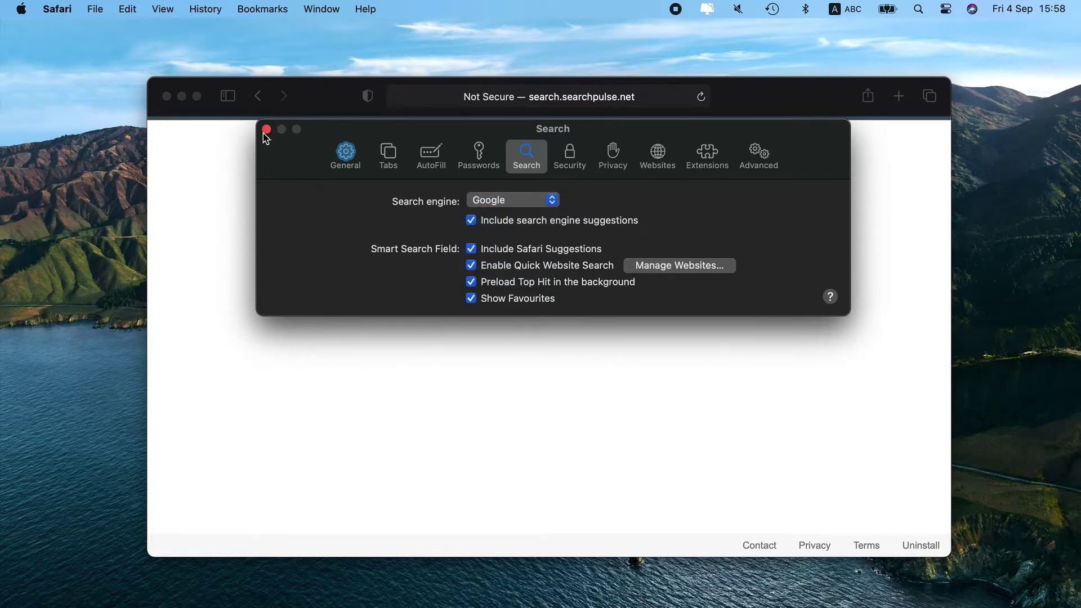
pyautogui.click(267, 129)
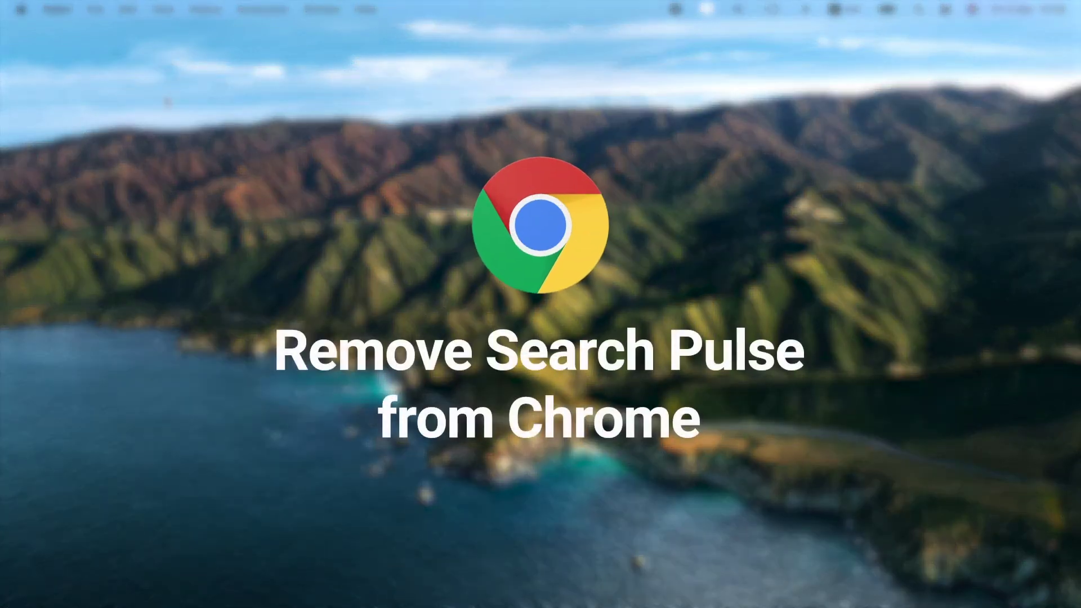
# Quit Safari and remove Pulse Extension from Chrome's extensions page.
pyautogui.press('super+q')
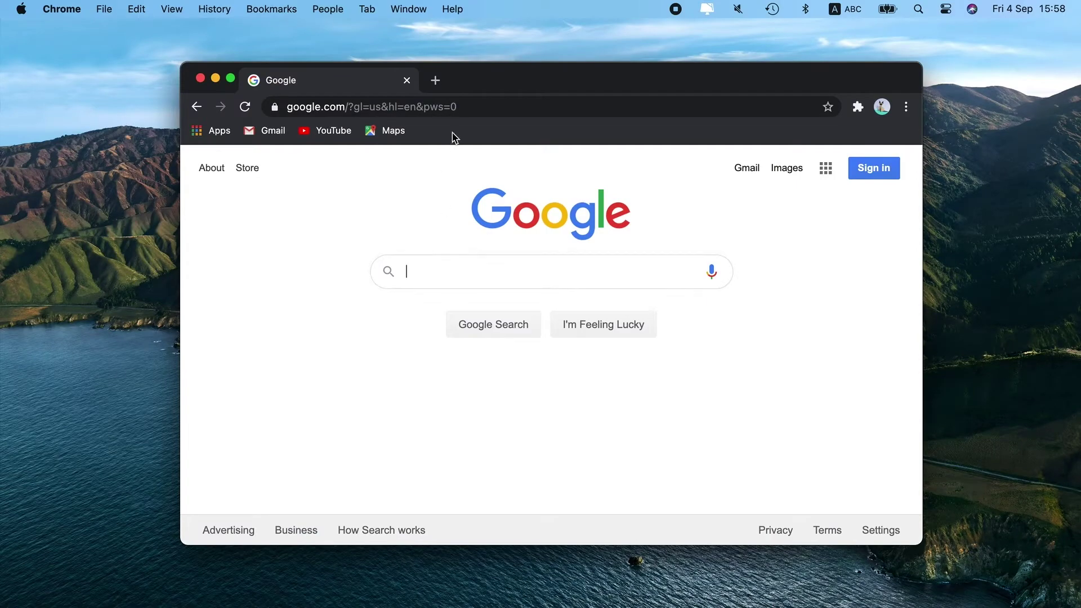
pyautogui.click(469, 108)
pyautogui.write('chrome')
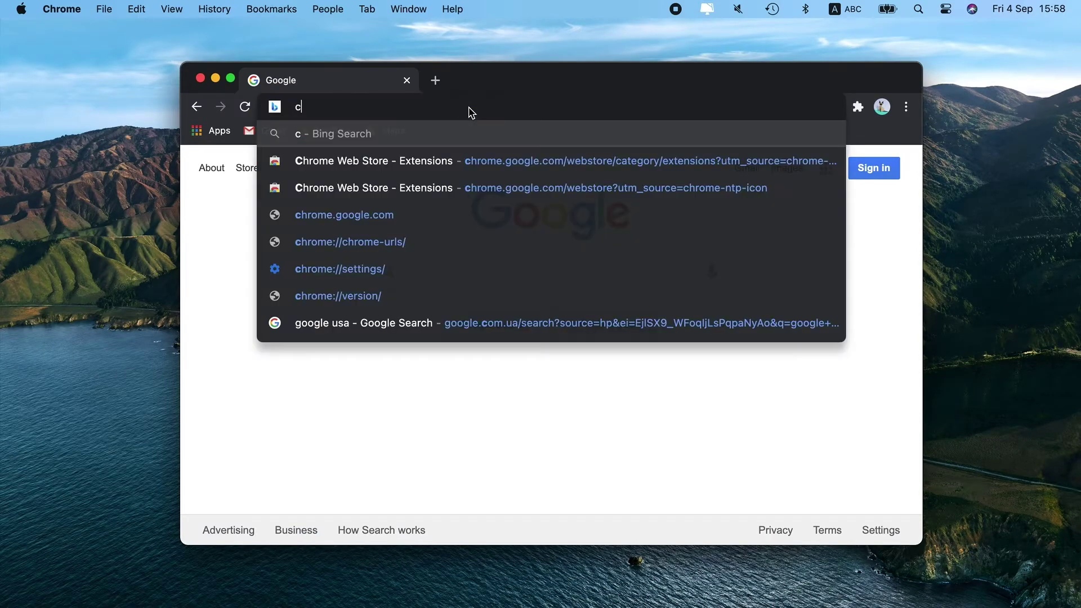
pyautogui.write('://version')
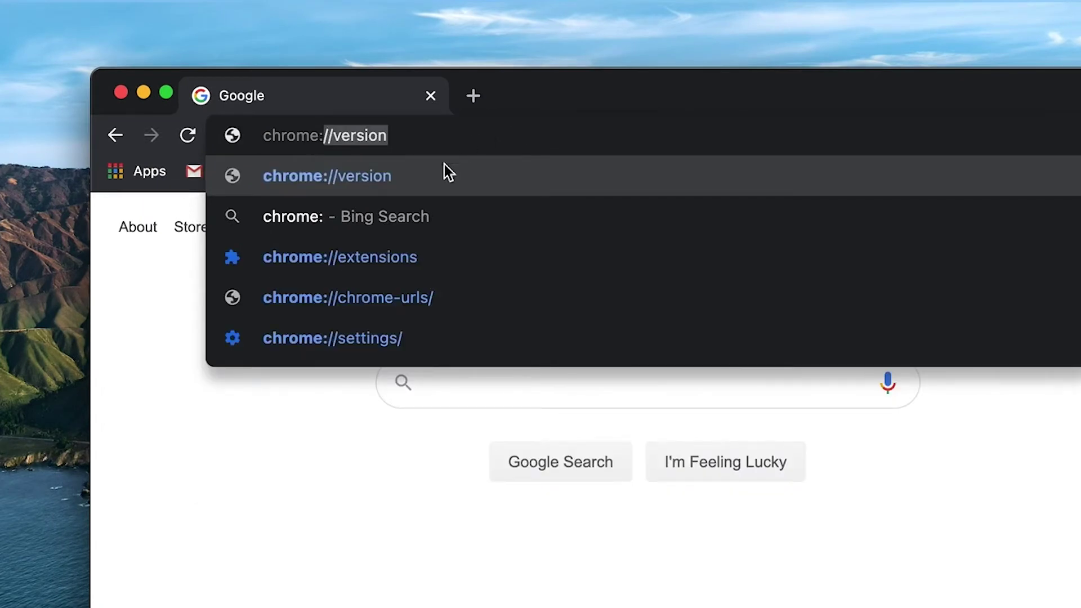
pyautogui.click(385, 266)
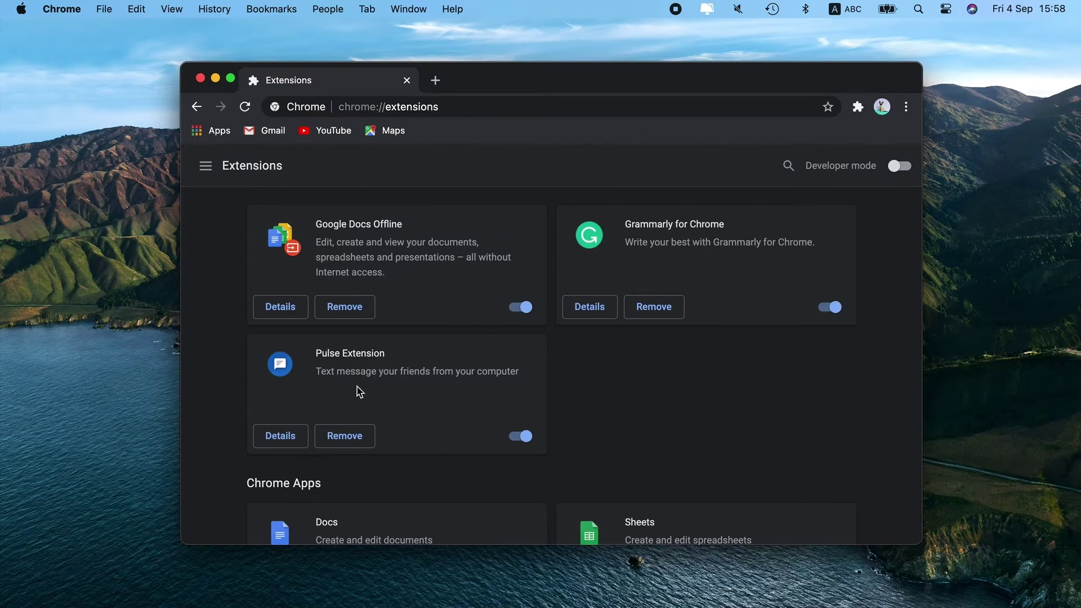
pyautogui.click(350, 439)
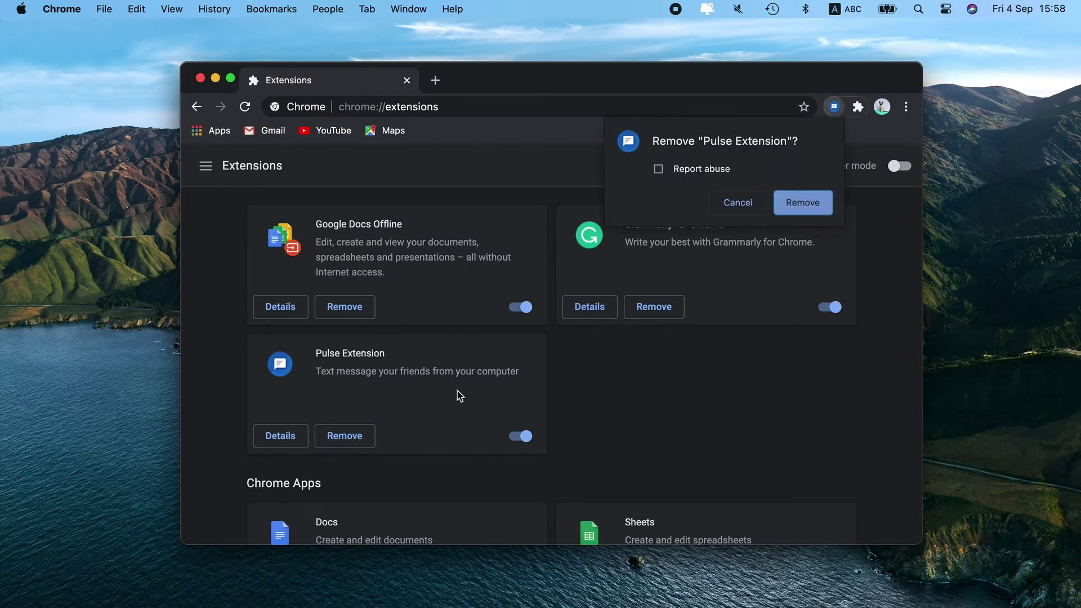
pyautogui.click(792, 203)
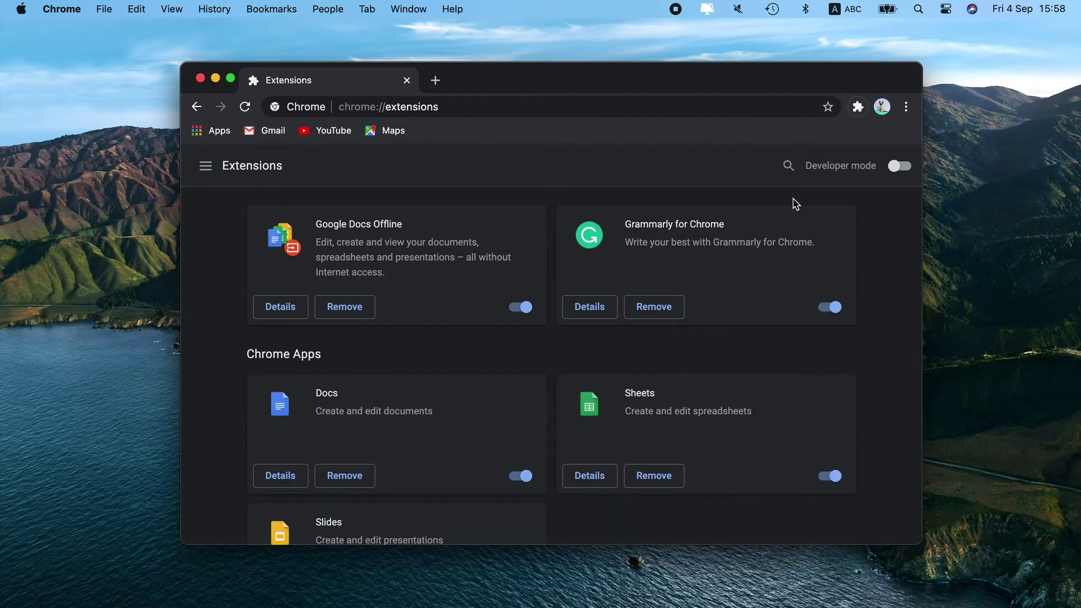
pyautogui.click(531, 114)
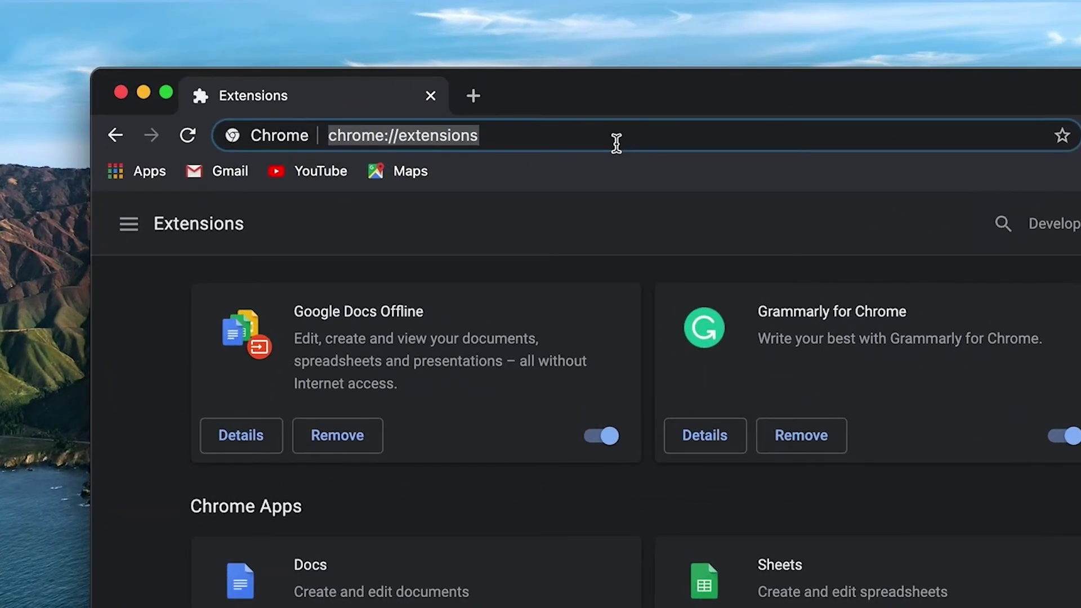
# Replace Bing with Google as Chrome's address-bar search engine, then close the window.
pyautogui.click(531, 115)
pyautogui.press('BackSpace')
pyautogui.press('BackSpace')
pyautogui.press('BackSpace')
pyautogui.press('BackSpace')
pyautogui.press('BackSpace')
pyautogui.press('BackSpace')
pyautogui.press('BackSpace')
pyautogui.press('BackSpace')
pyautogui.press('BackSpace')
pyautogui.press('BackSpace')
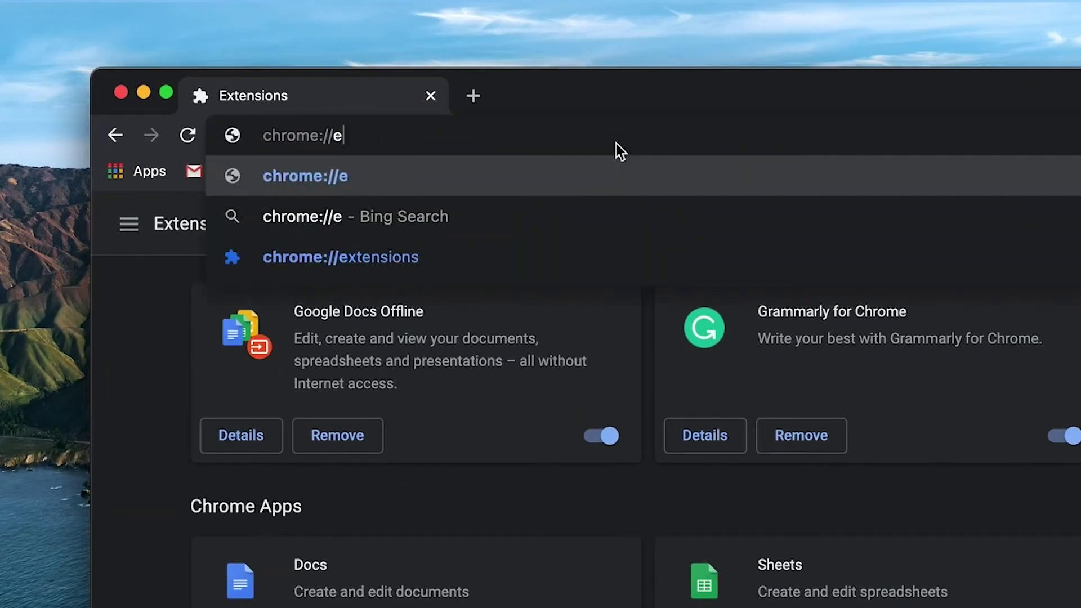
pyautogui.click(430, 297)
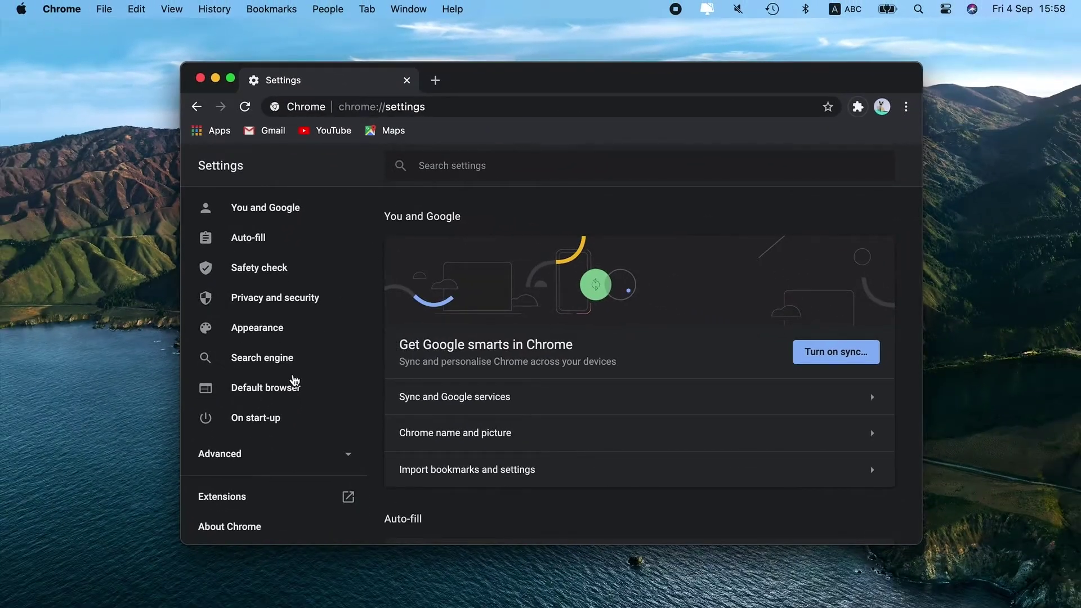
pyautogui.click(252, 424)
pyautogui.scroll(4, 569, 368)
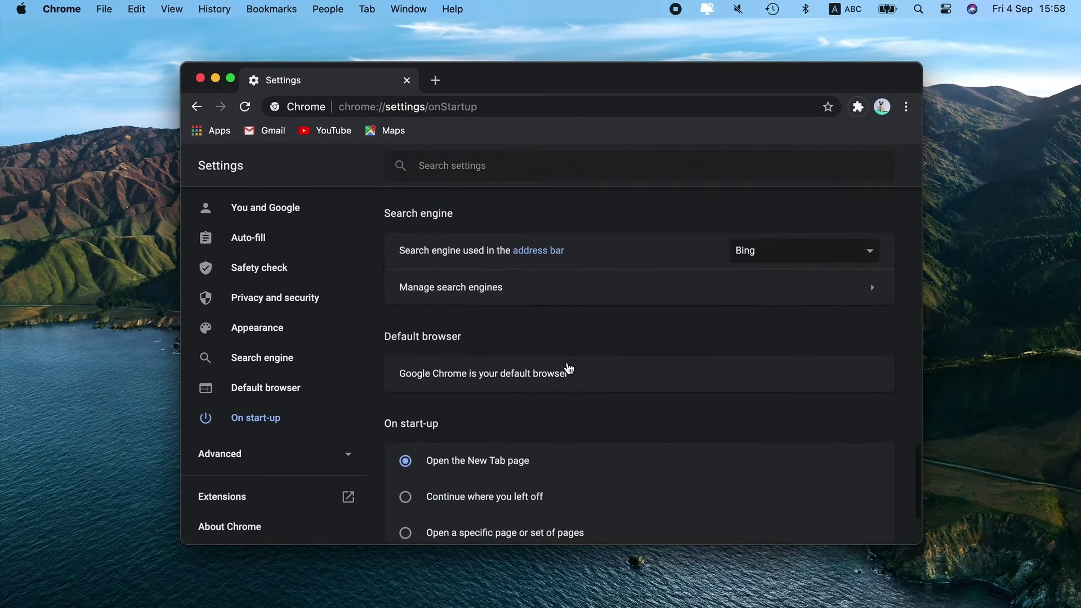
pyautogui.click(755, 252)
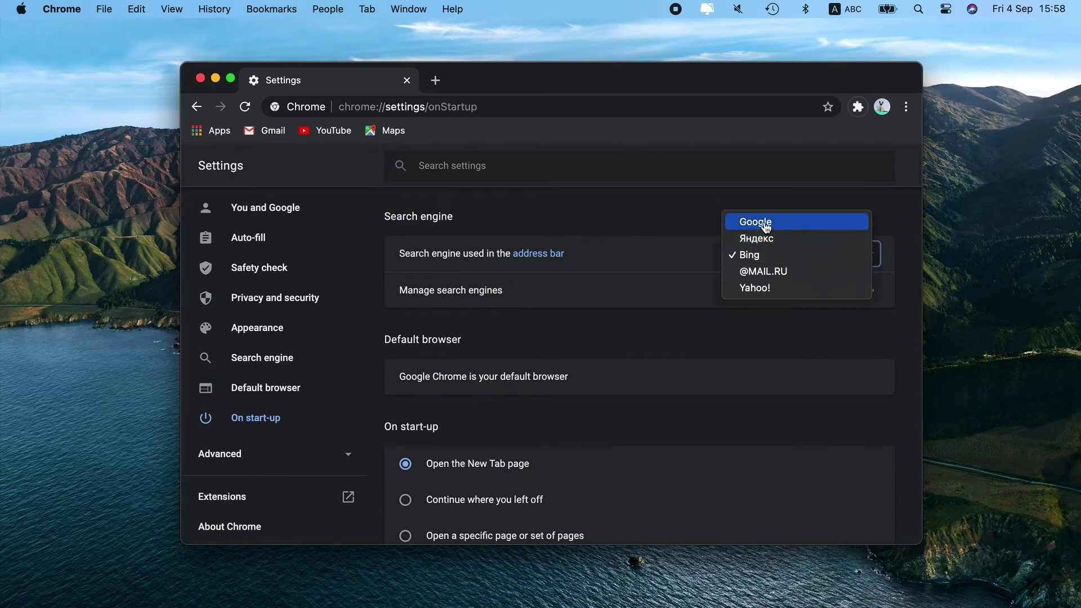
pyautogui.click(764, 224)
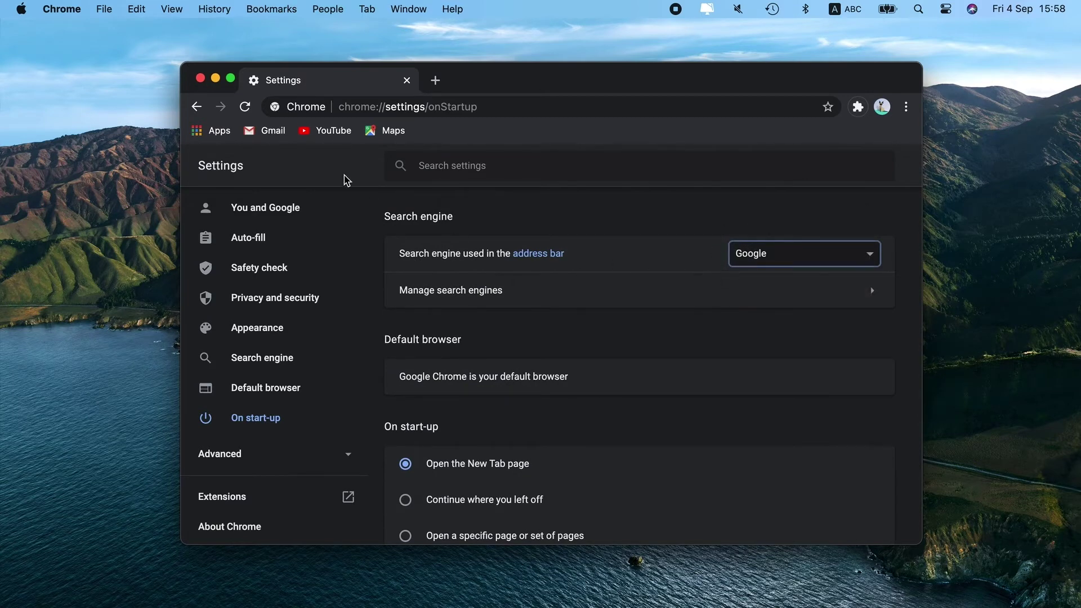
pyautogui.click(201, 82)
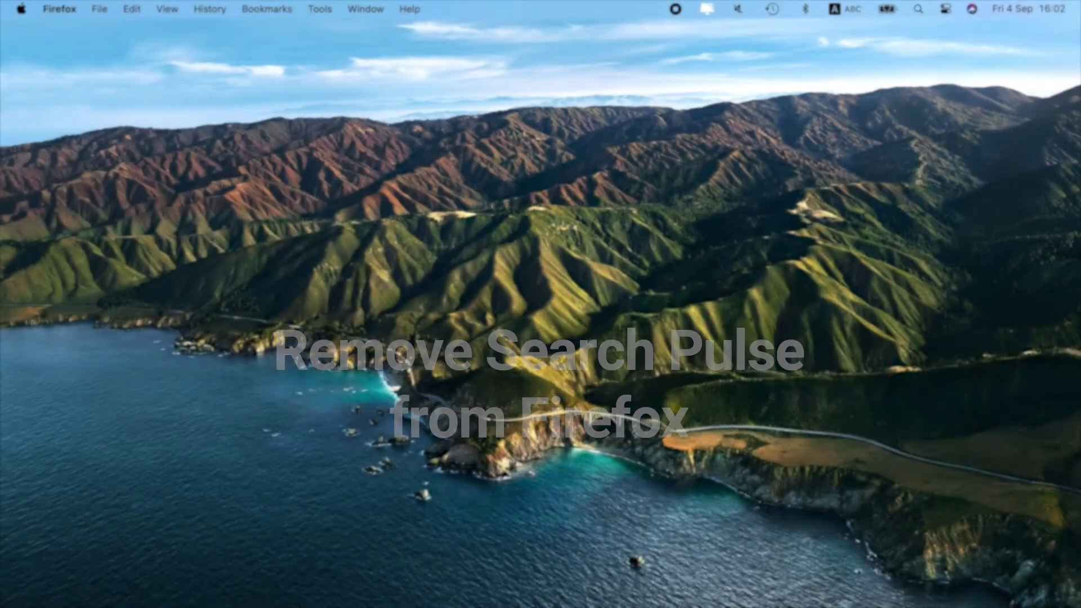
# Remove the Forget Me Not - Forget cookies & other data extension via about:addons.
pyautogui.press('super+n')
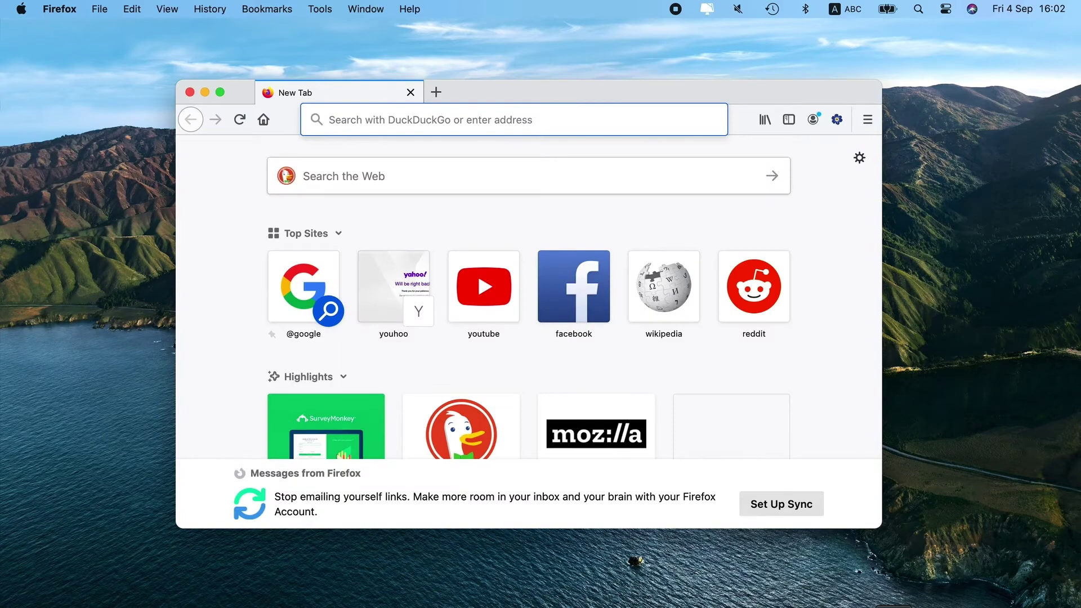
pyautogui.click(330, 122)
pyautogui.write('about:')
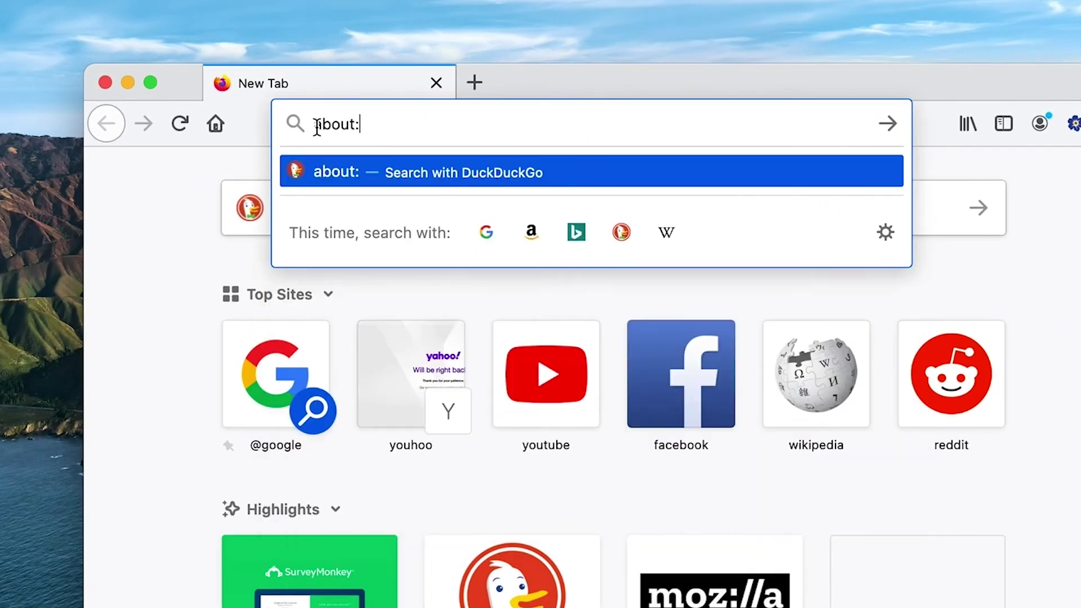
pyautogui.write('ad')
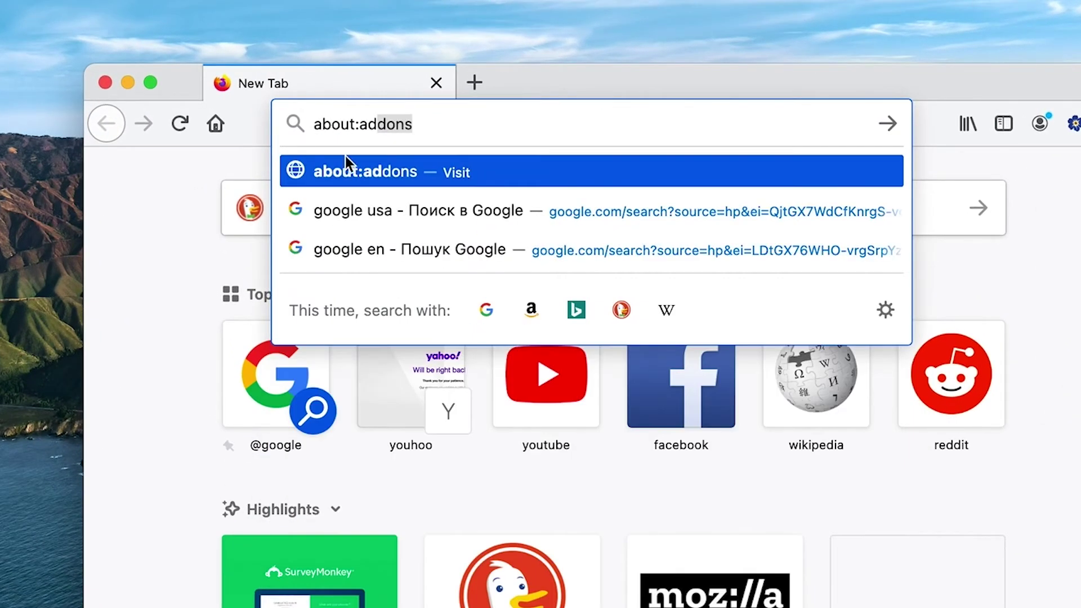
pyautogui.click(352, 173)
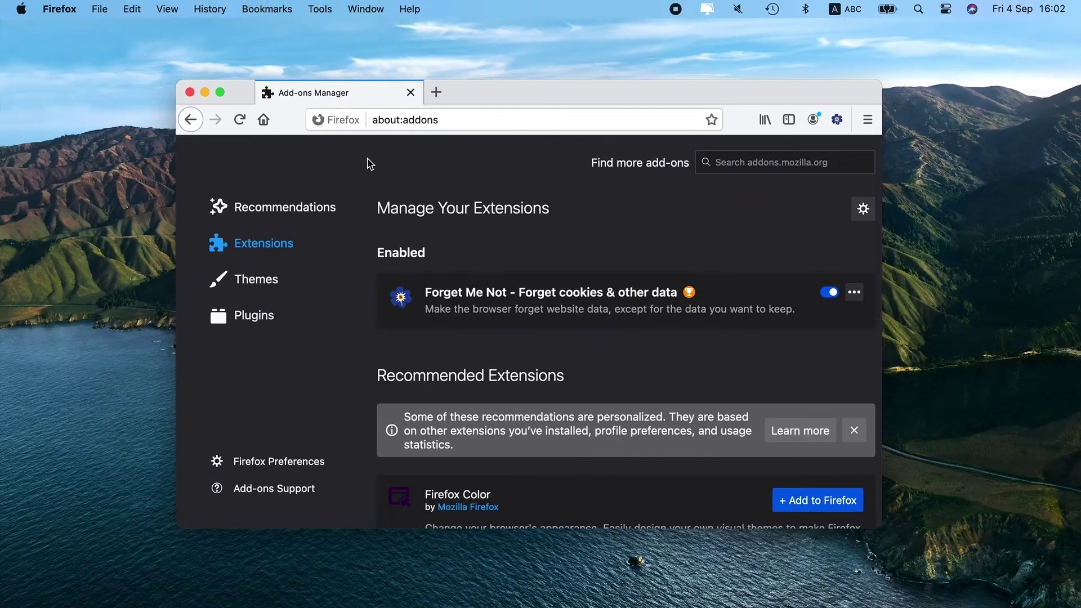
pyautogui.click(866, 298)
pyautogui.click(856, 258)
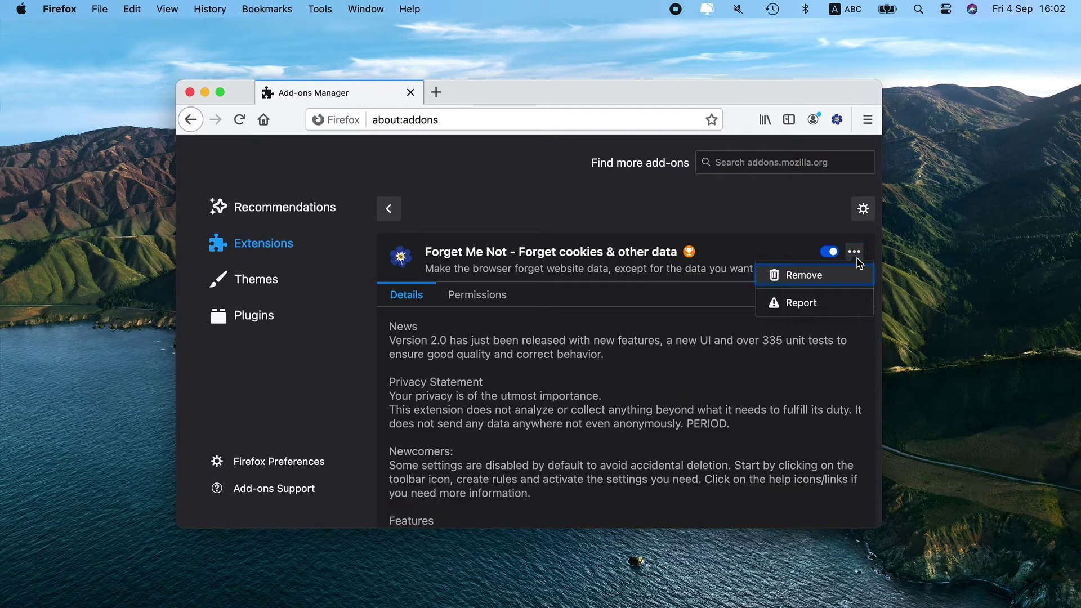
pyautogui.click(804, 277)
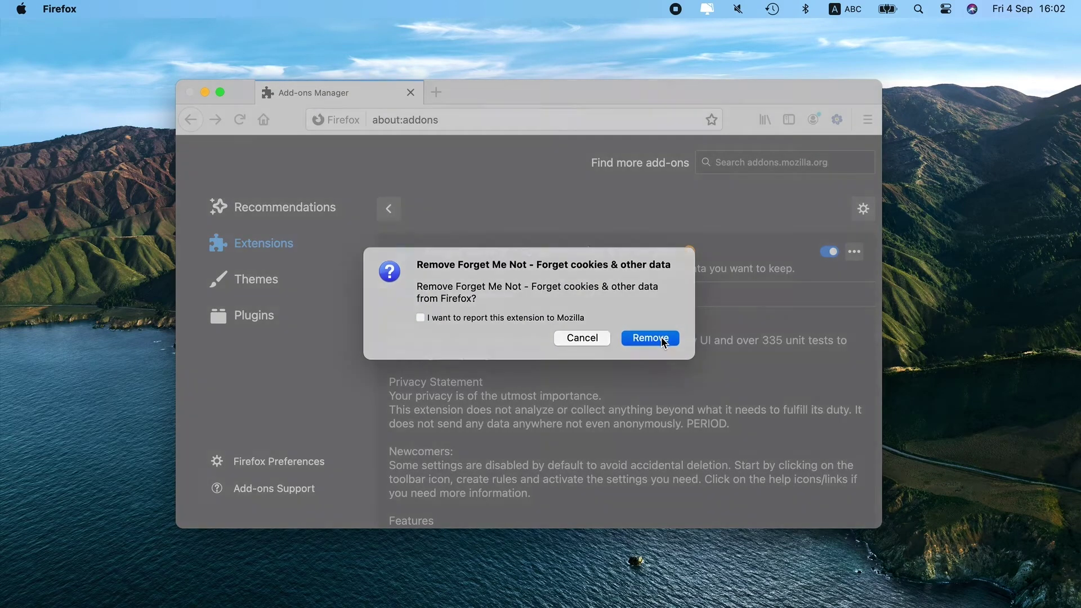
pyautogui.click(662, 338)
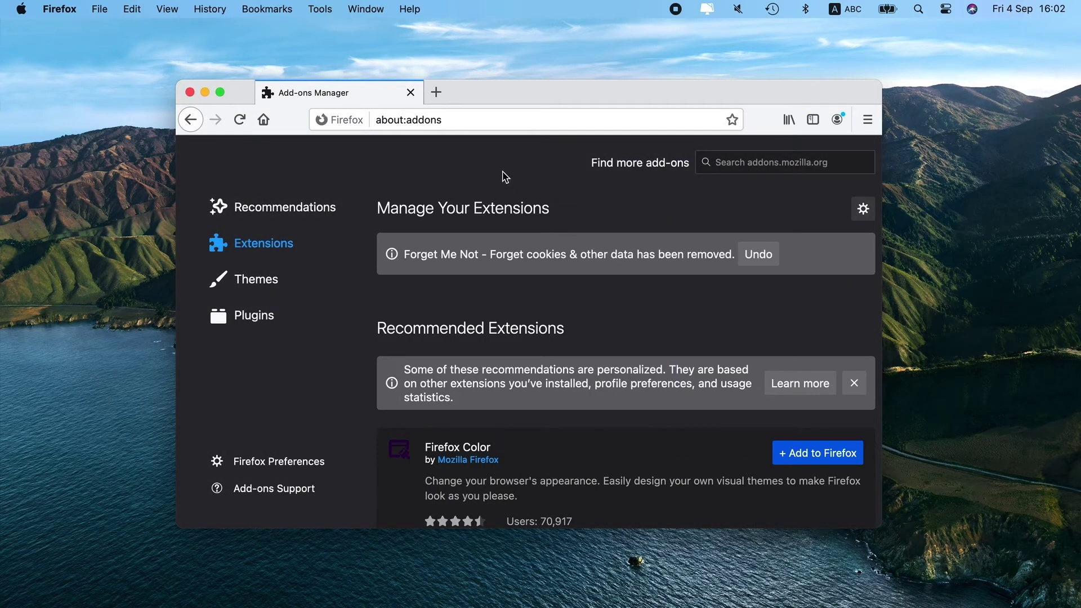
pyautogui.click(495, 126)
# Switch Firefox's default search engine from DuckDuckGo to Google in about:preferences.
pyautogui.write('about:')
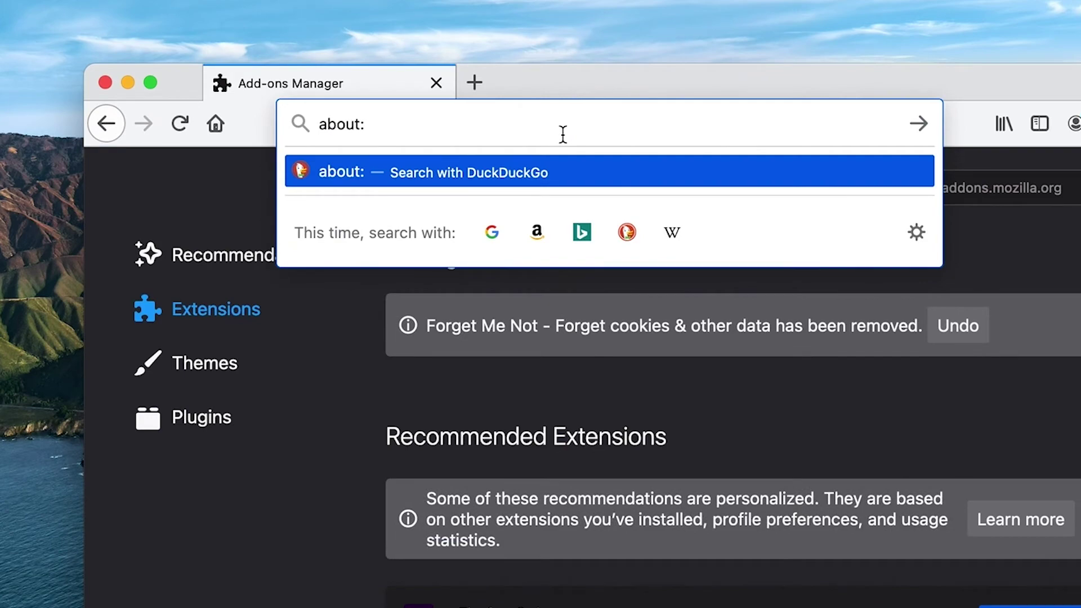
pyautogui.write('pre')
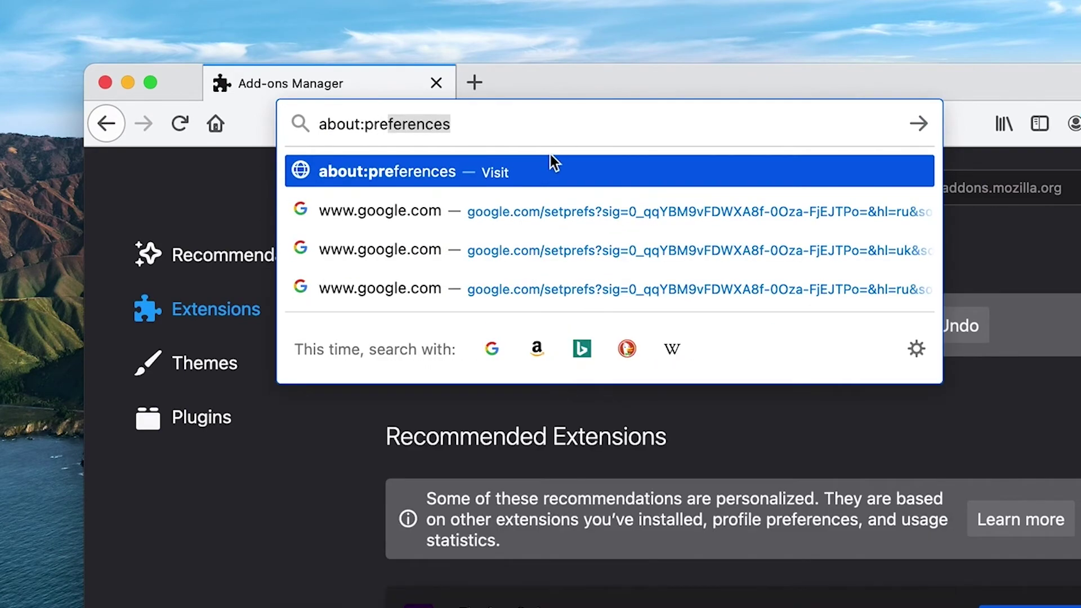
pyautogui.press('Return')
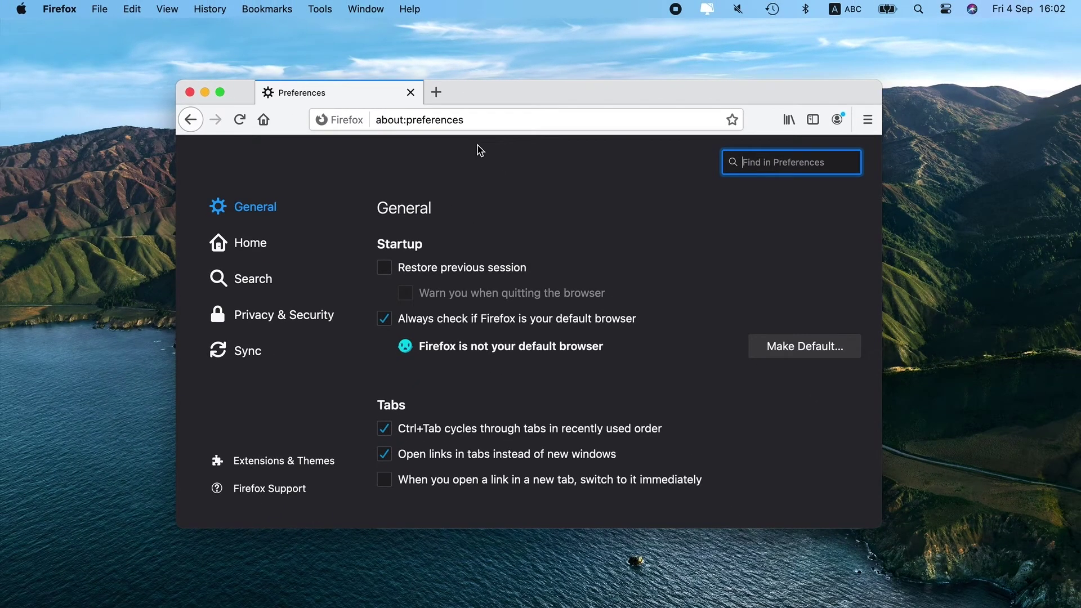
pyautogui.click(248, 281)
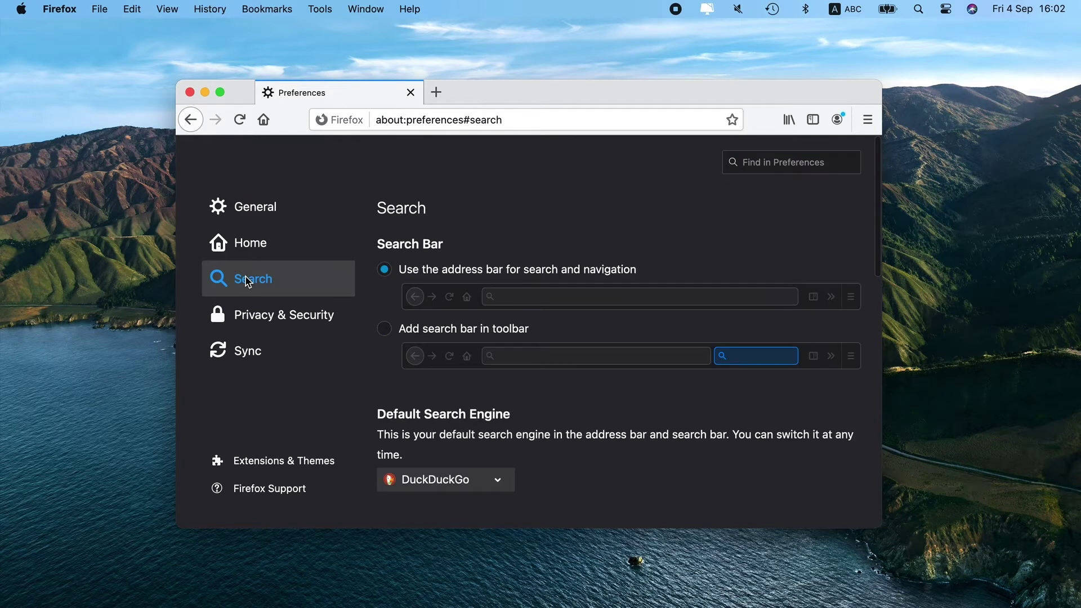
pyautogui.scroll(-2, 459, 500)
pyautogui.click(438, 420)
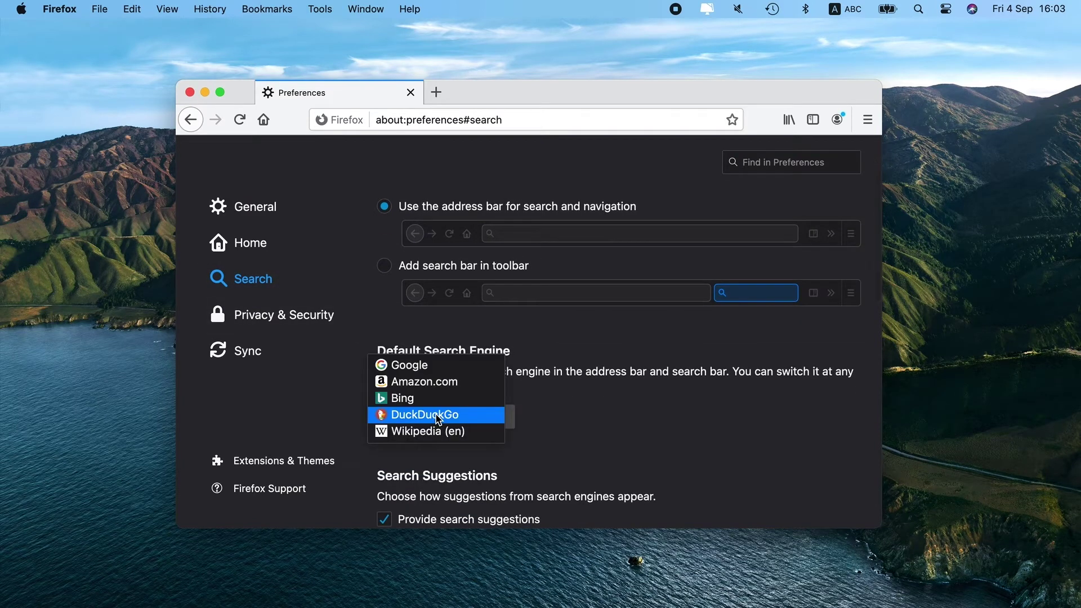
pyautogui.click(426, 367)
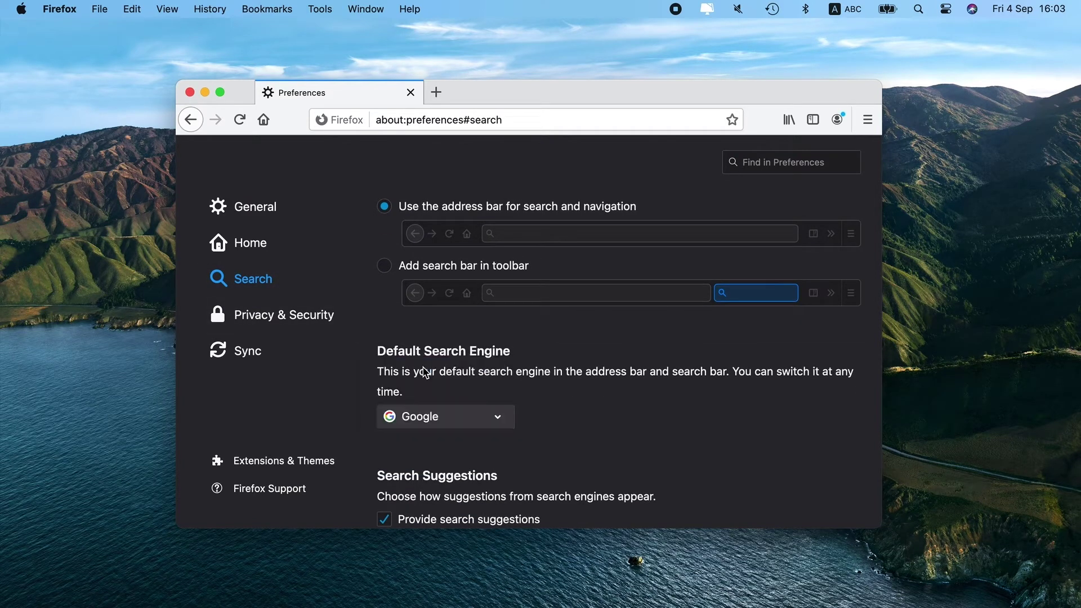
pyautogui.scroll(-2, 553, 408)
pyautogui.scroll(3, 555, 408)
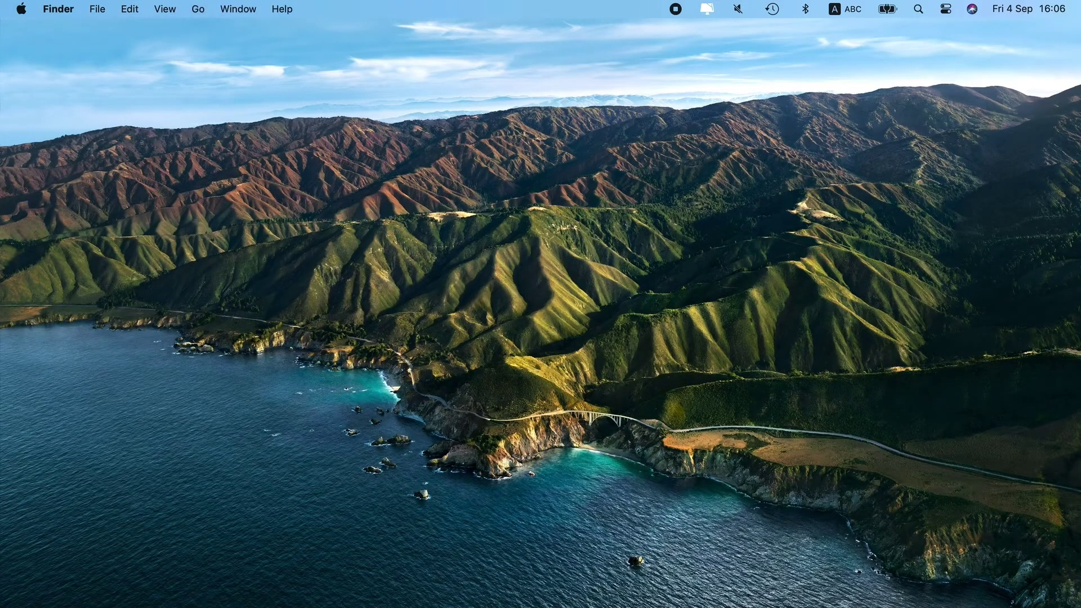
# Go to ~/Library/LaunchAgents using Go to Folder.
pyautogui.press('super+shift+g')
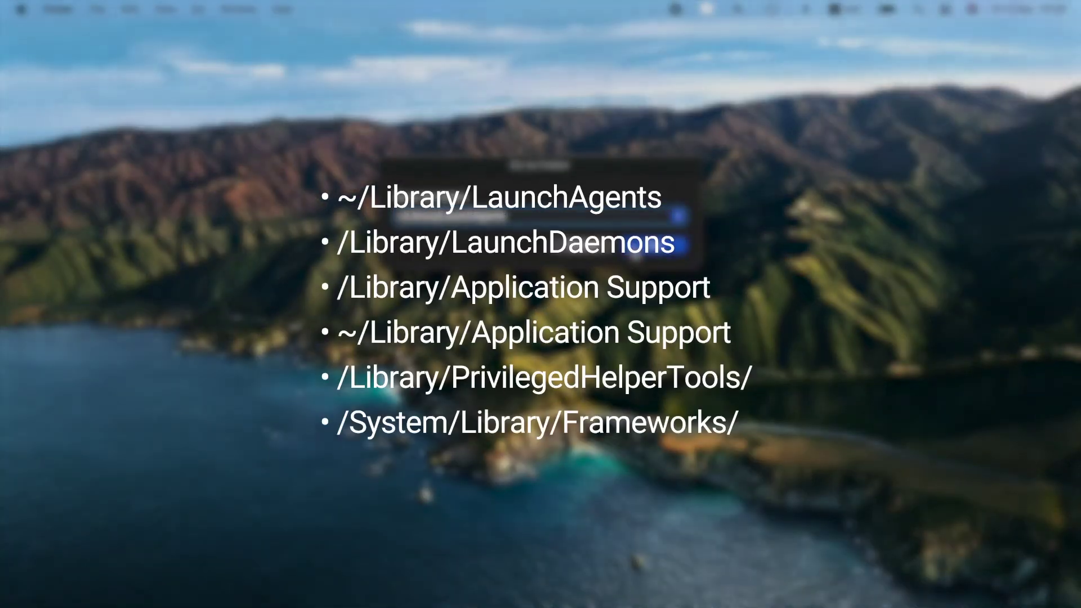
pyautogui.click(636, 249)
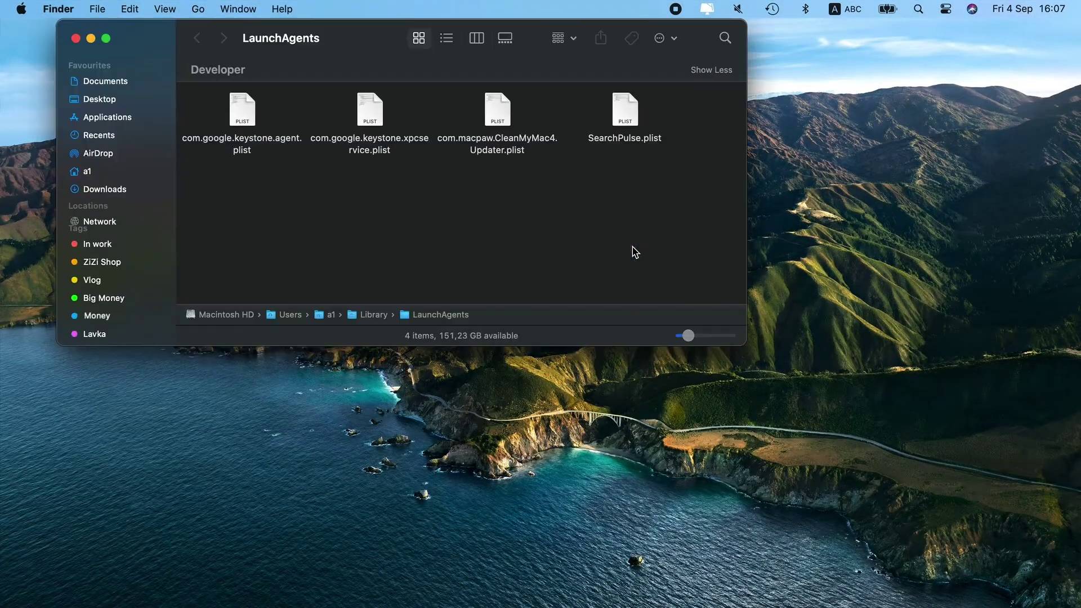
# Move SearchPulse.plist to the Bin and close the LaunchAgents window.
pyautogui.moveTo(389, 37); pyautogui.dragTo(515, 133)
pyautogui.click(756, 207)
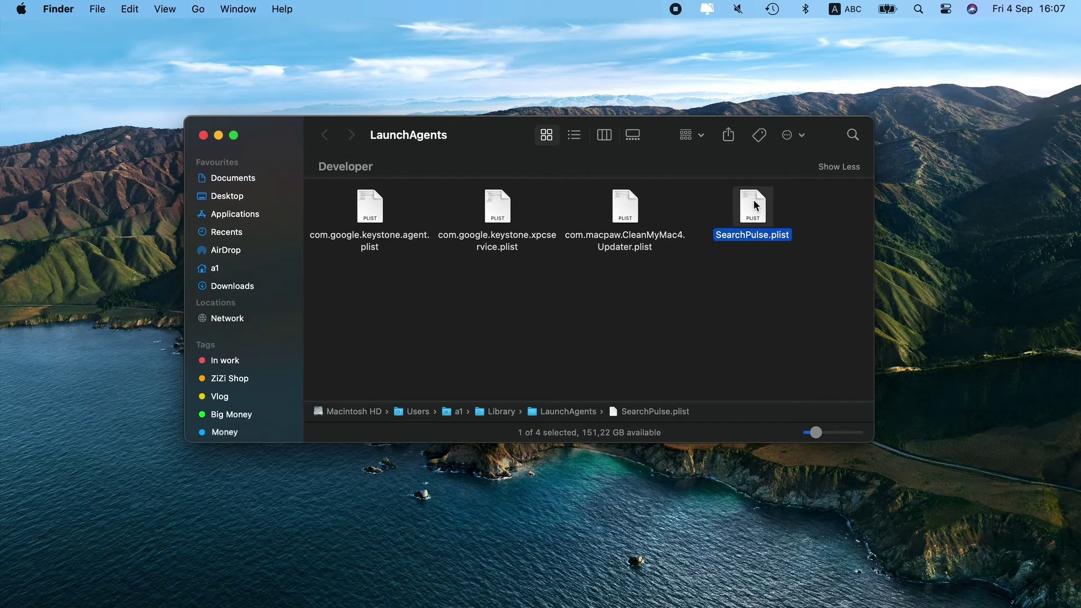
pyautogui.rightClick(765, 230)
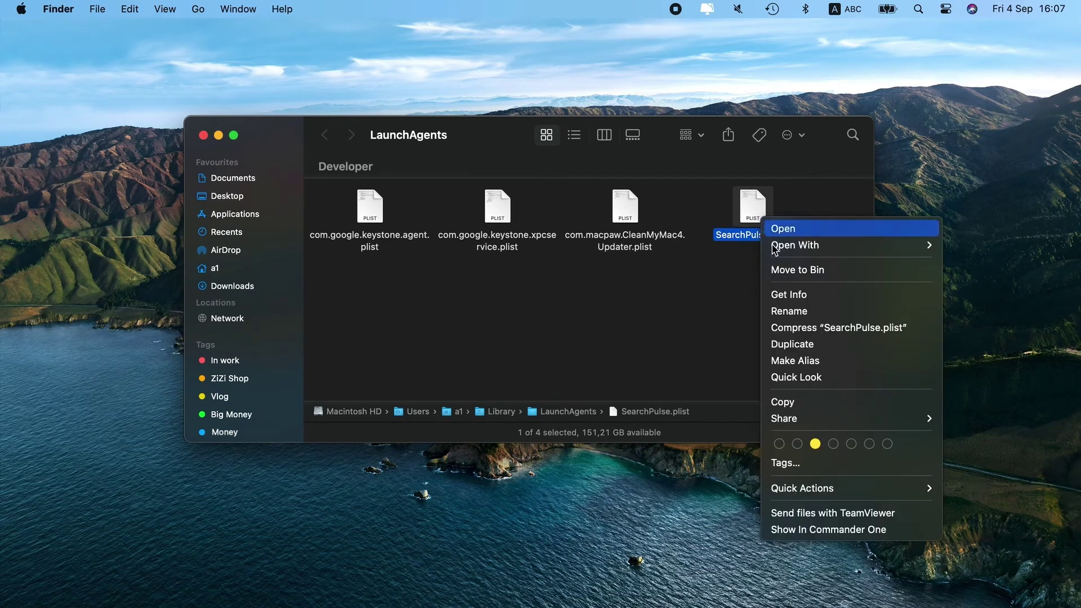
pyautogui.click(783, 271)
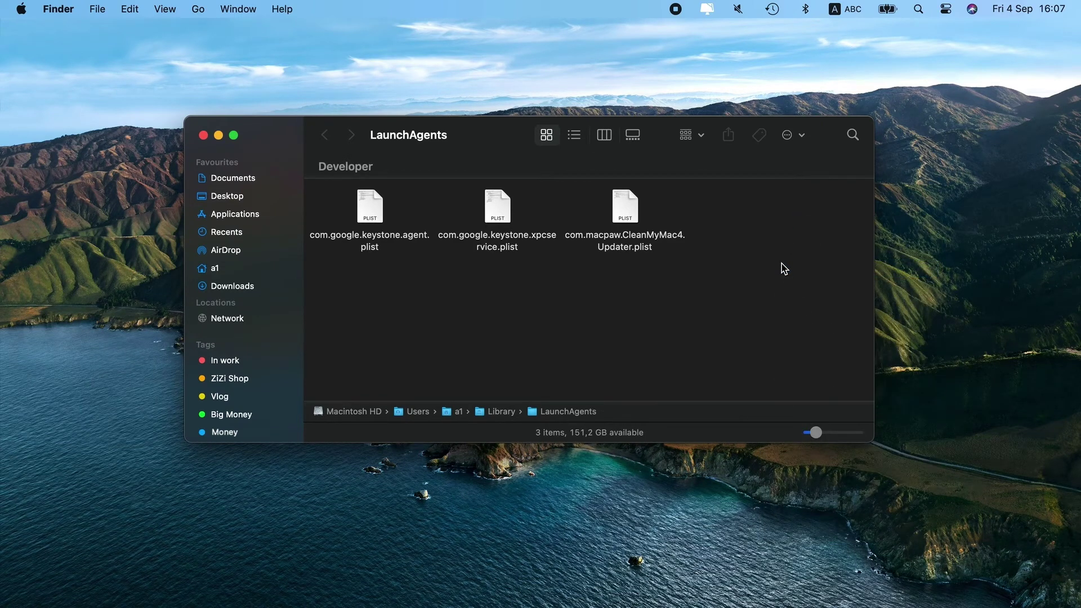
pyautogui.click(204, 136)
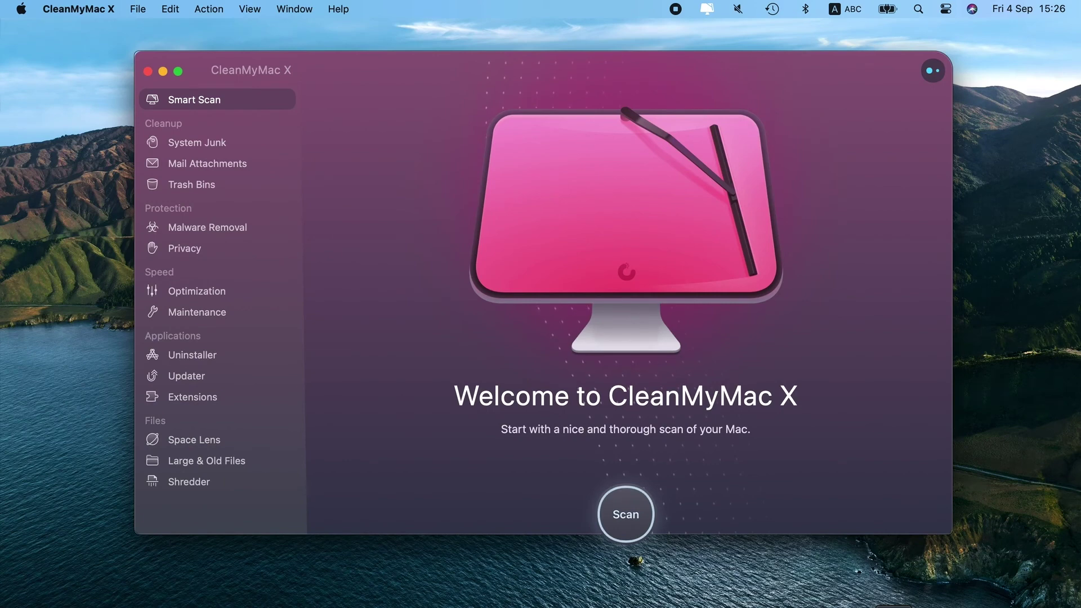
# Start a Malware Removal scan in CleanMyMac X.
pyautogui.click(219, 229)
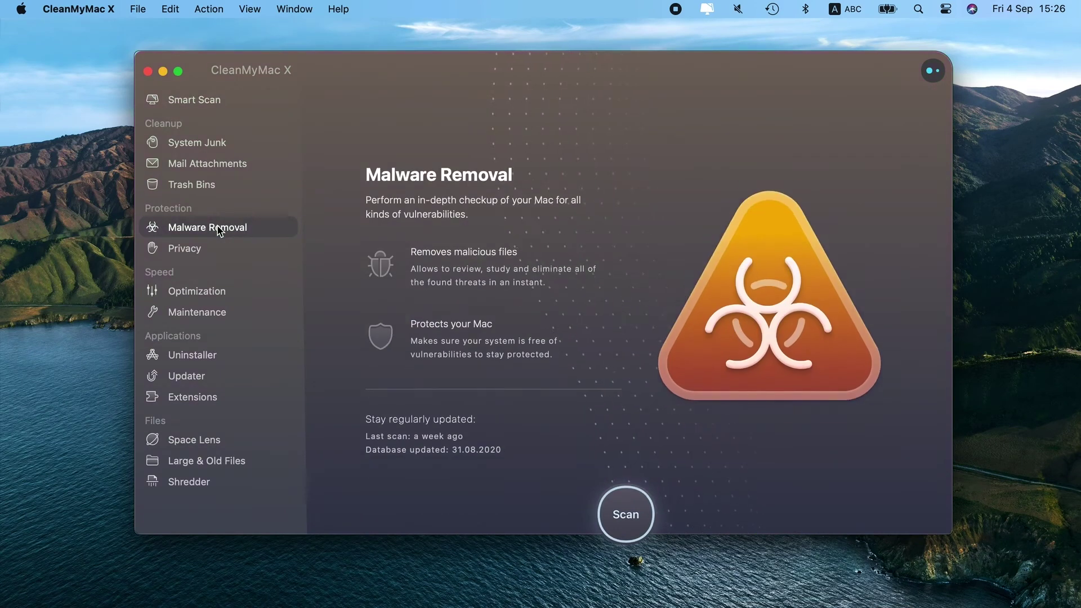
pyautogui.click(619, 512)
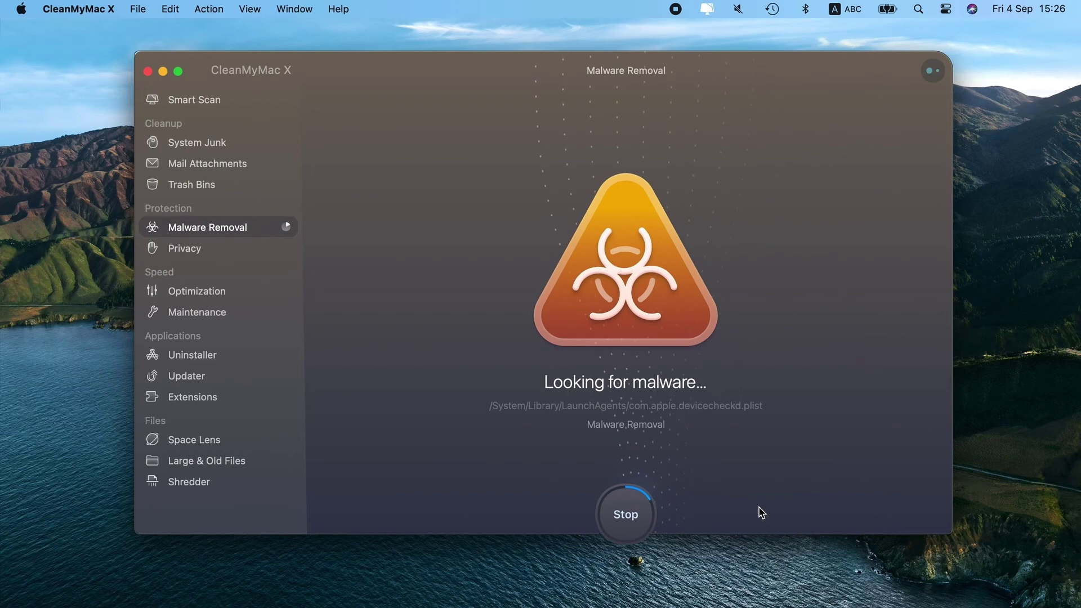